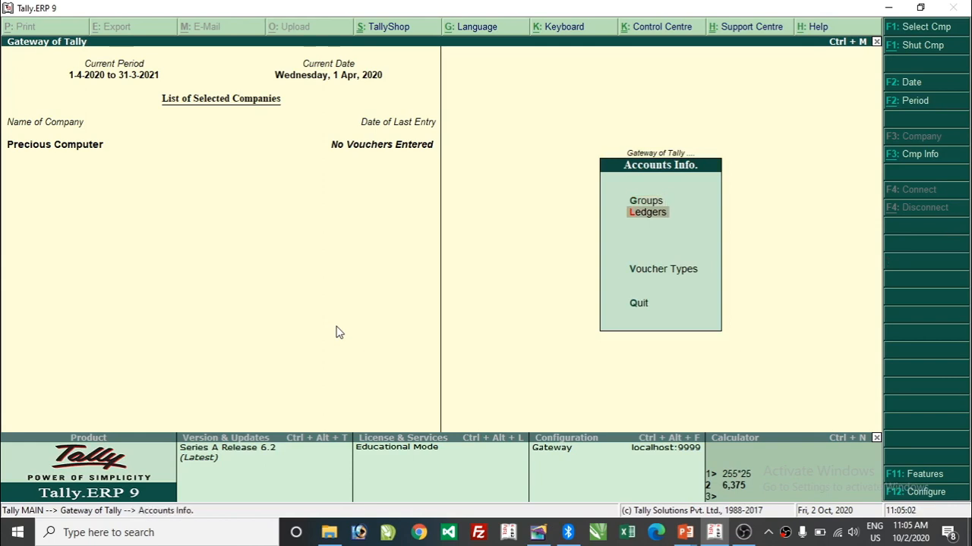
Start creating a single ledger from the accounts information
key(Return)
key(Return)
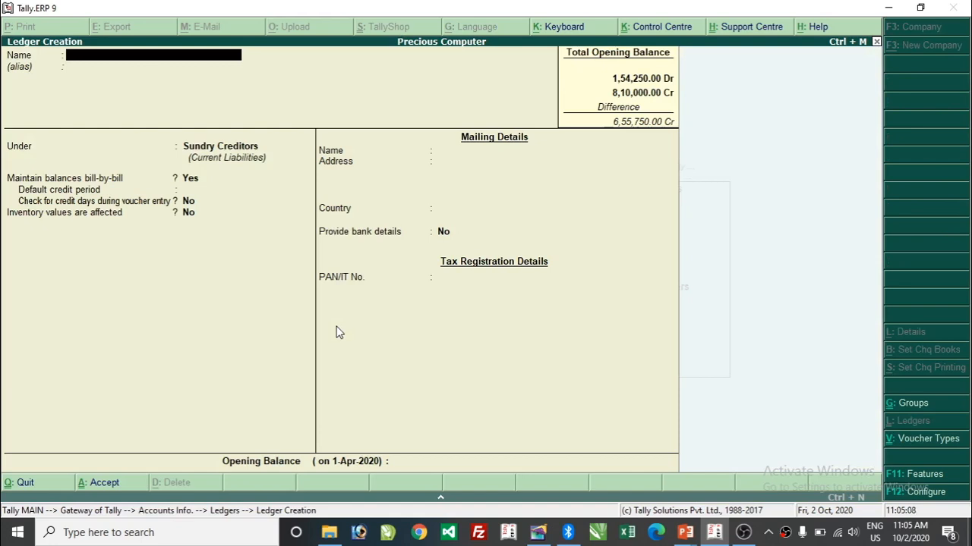
key(F11)
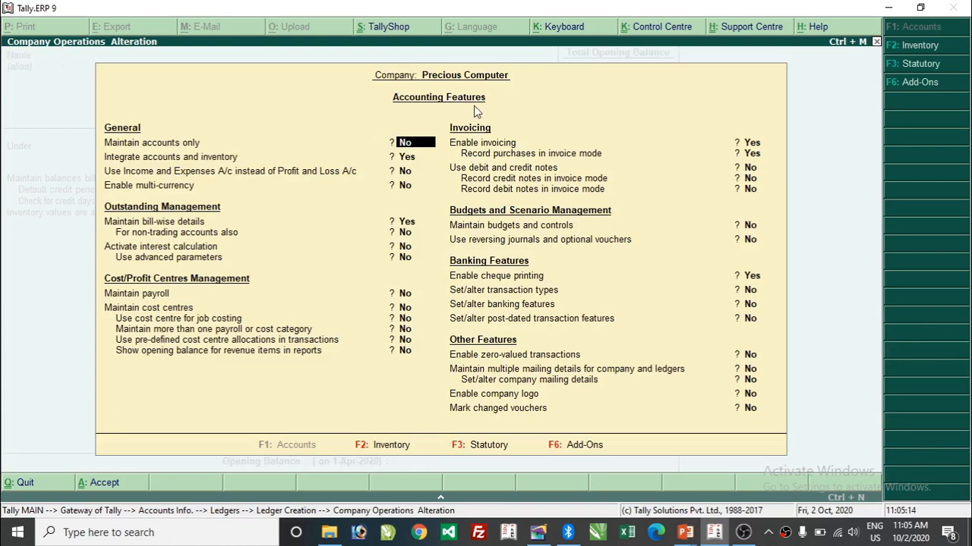
click(509, 228)
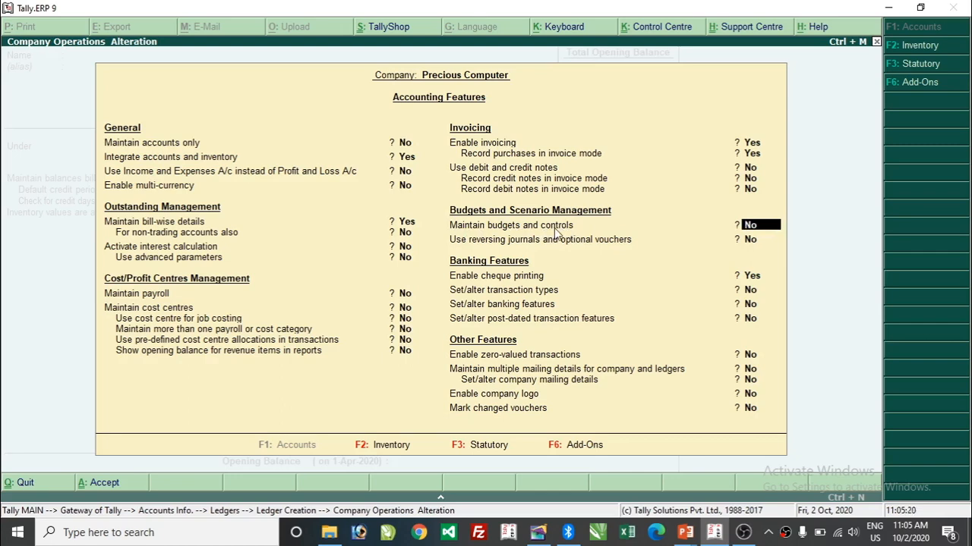
key(Escape)
key(y)
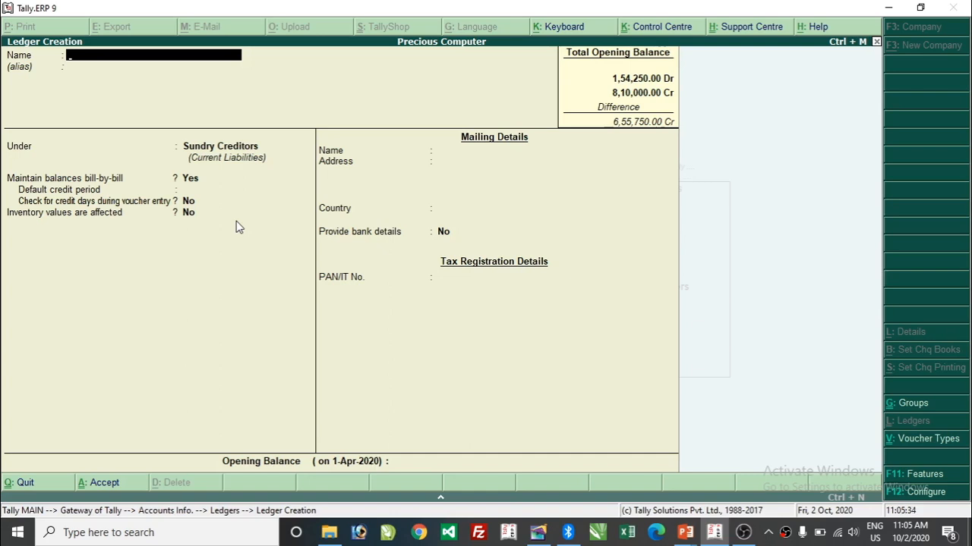
Set "Maintain budgets and controls" to Yes in the company's accounting features and return to the ledger form
key(F11)
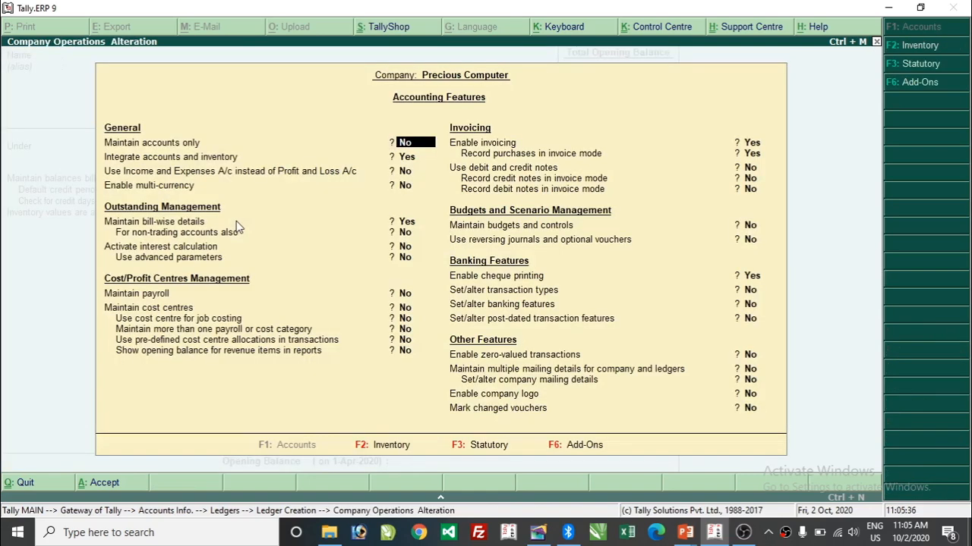
click(486, 228)
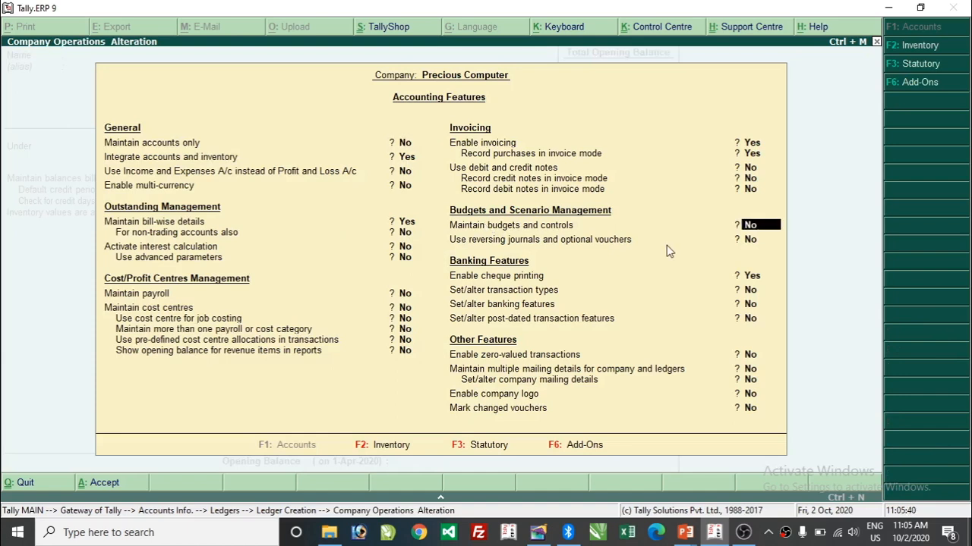
text(Y)
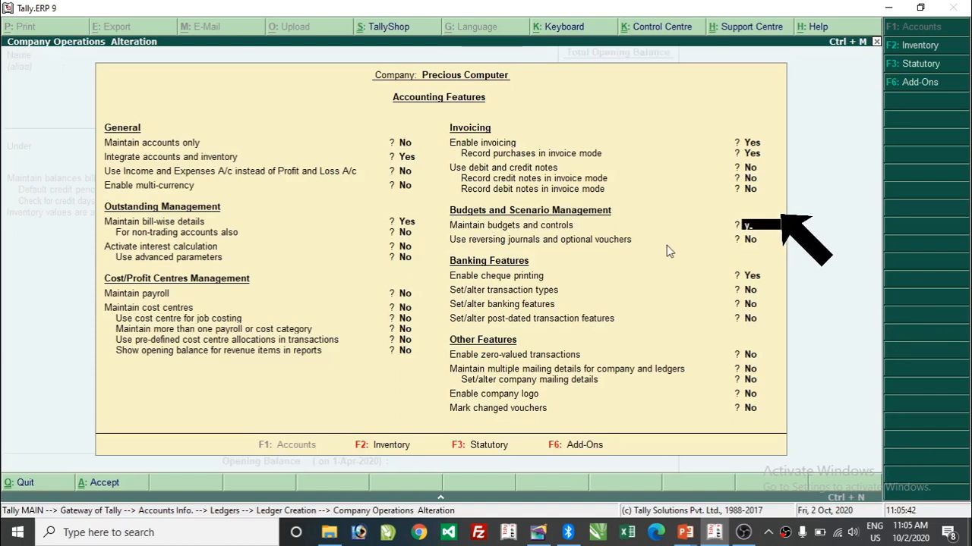
key(Return)
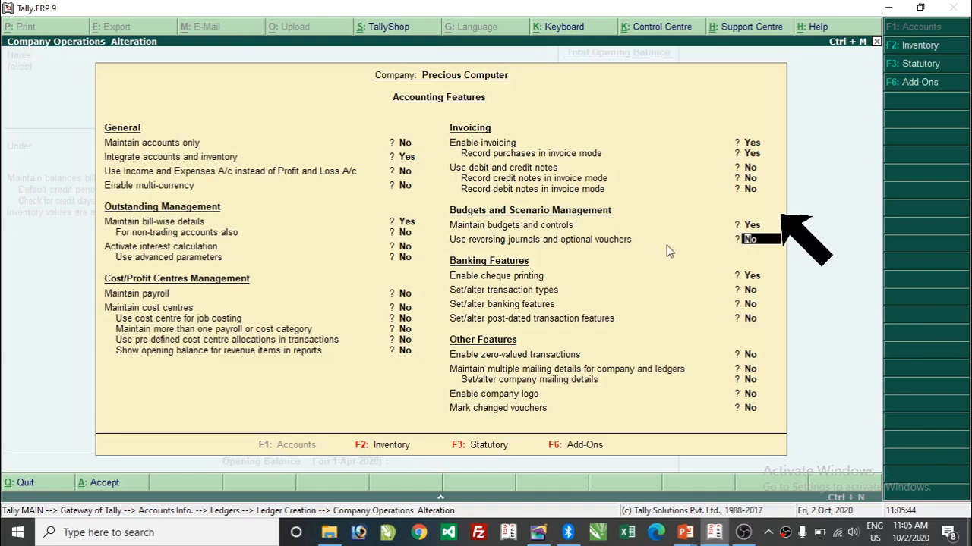
key(Return)
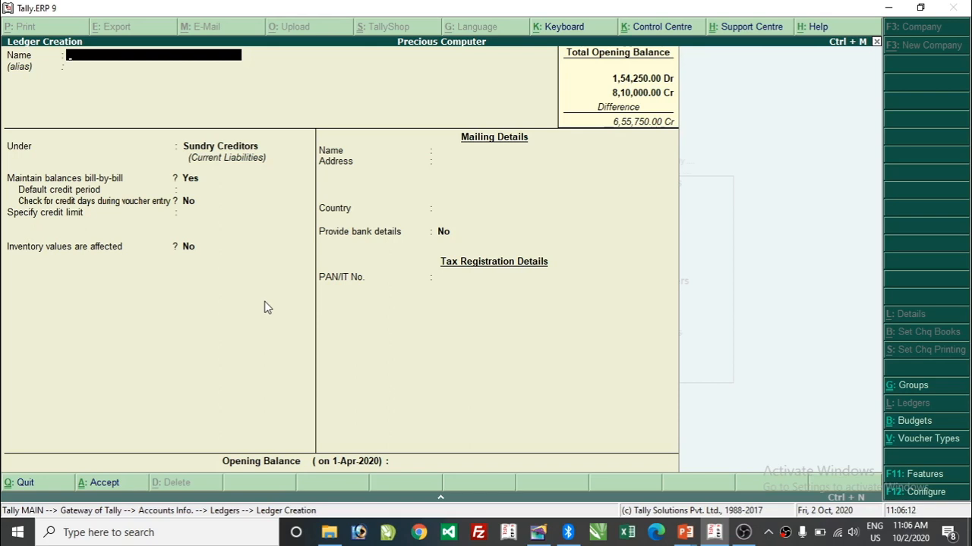
Name the new ledger Abc Computer, place it under Sundry Debtors and keep bill-by-bill balances on
text(Abc Computer)
key(Return)
key(Return)
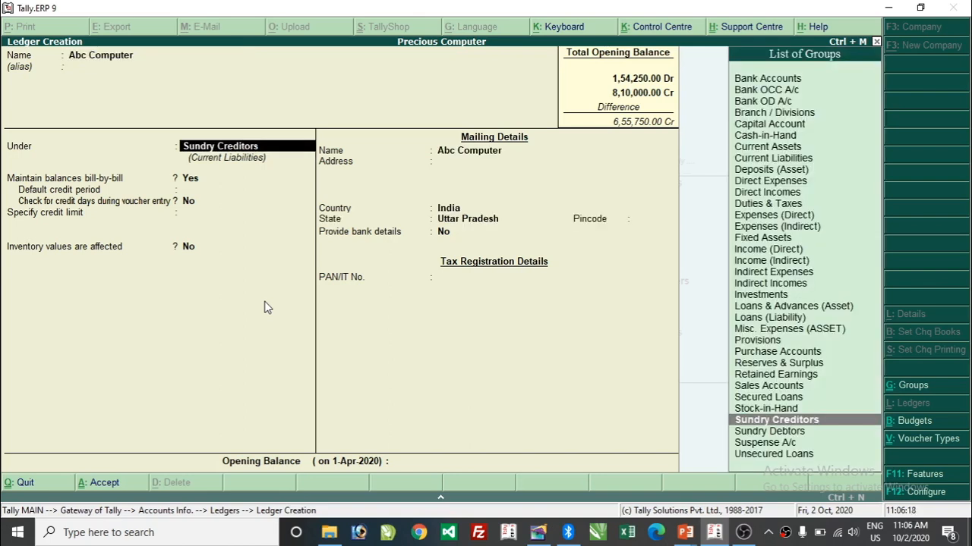
key(Down)
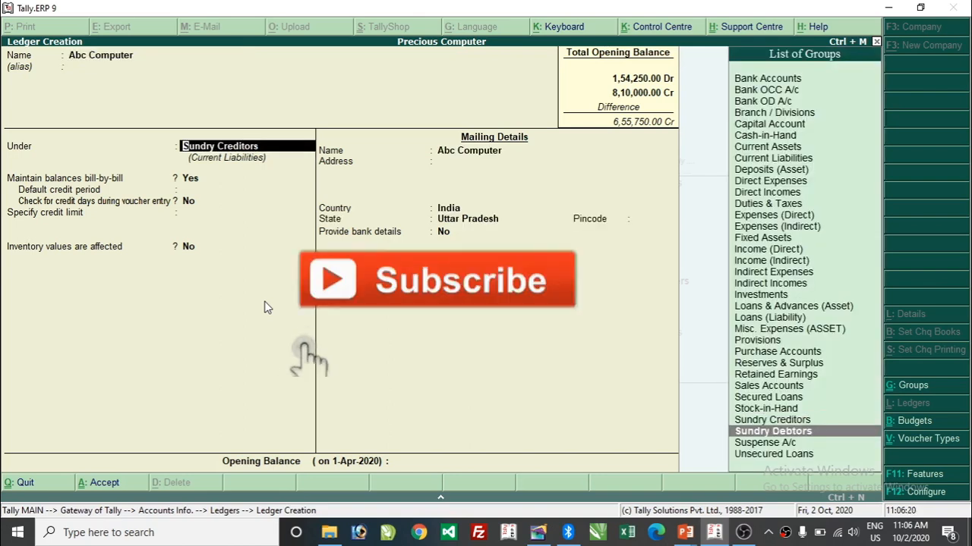
key(Return)
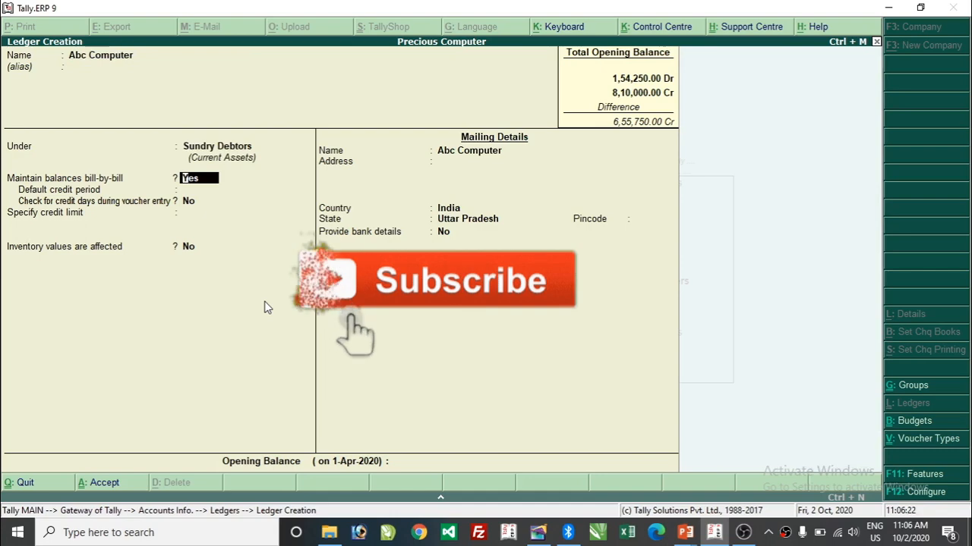
key(Return)
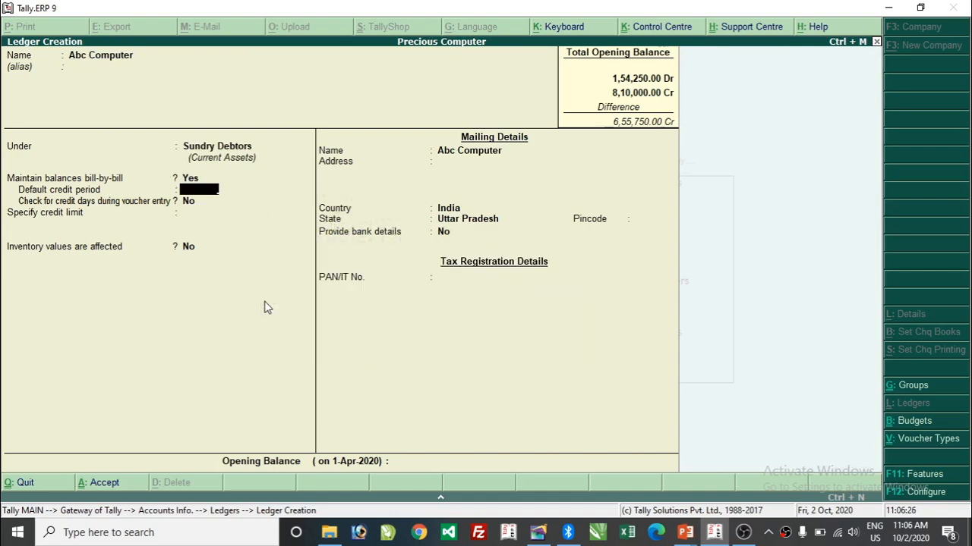
Give the Abc Computer ledger a default credit period of 10 days and a credit limit of 20,000
text(10)
key(Return)
key(Return)
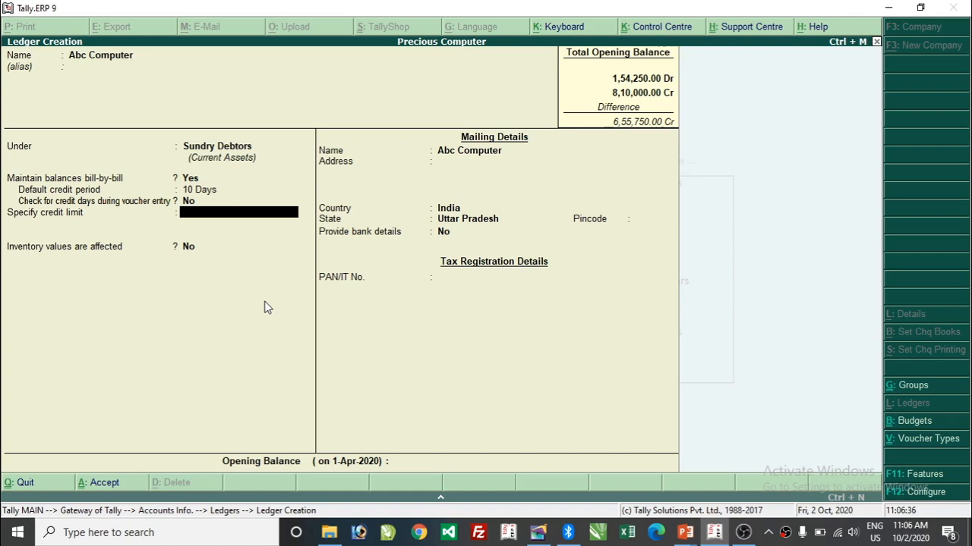
text(20000)
key(Return)
key(Return)
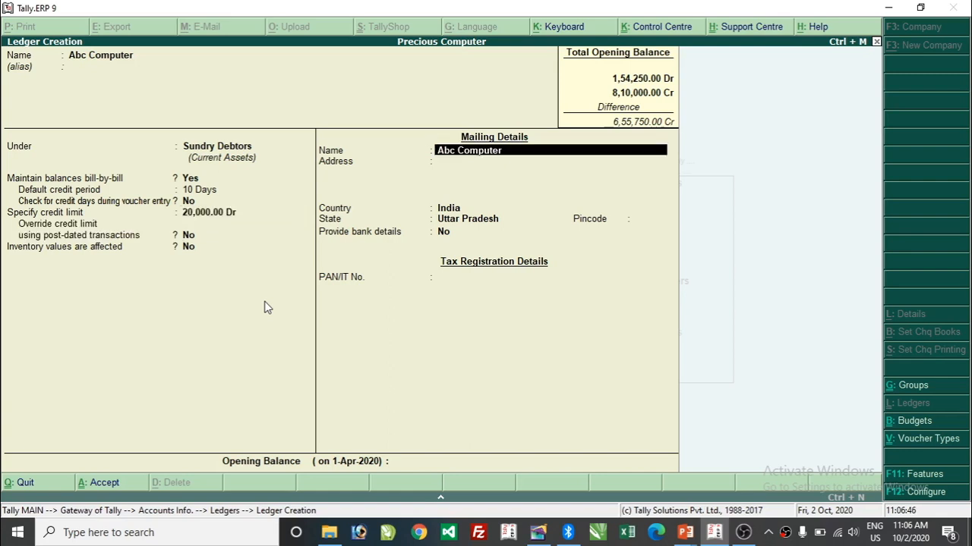
Keep the default mailing and tax details of the Abc Computer ledger and save it
key(Return)
key(Return)
key(Return)
key(Return)
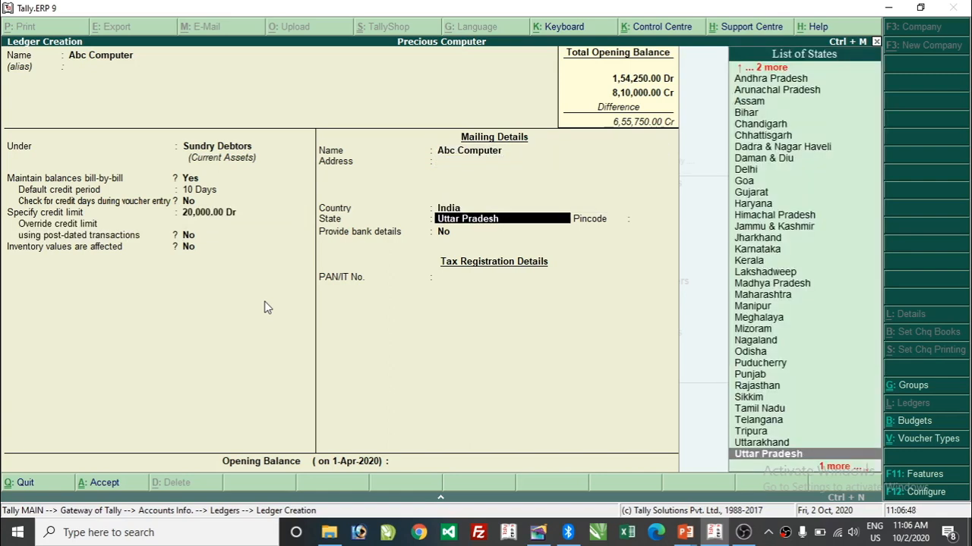
key(Return)
key(Return)
key(Return)
key(Return)
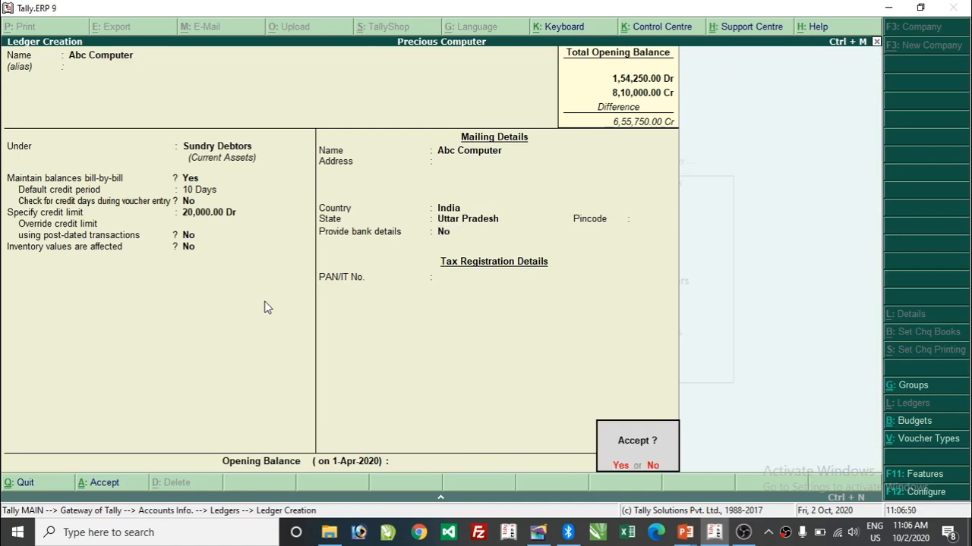
key(Return)
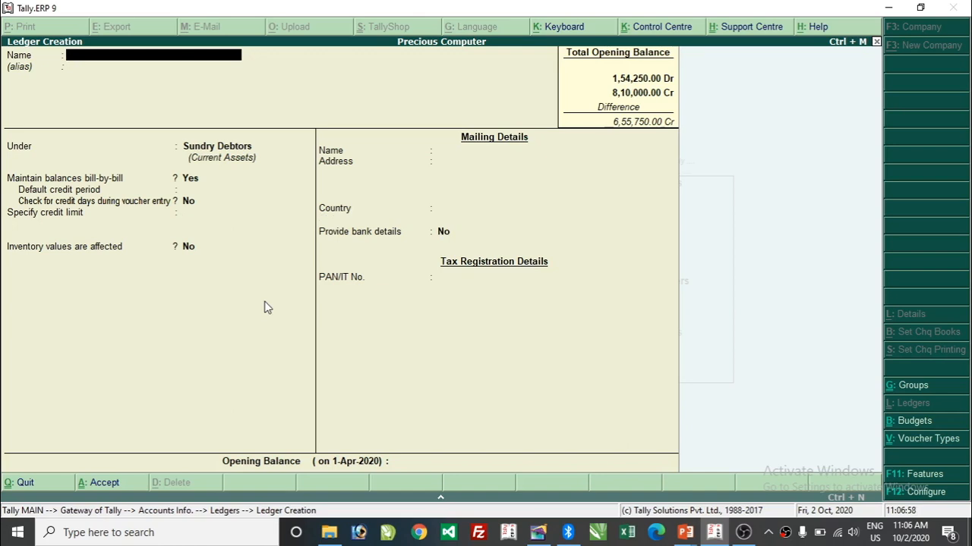
Leave ledger creation and start a Sales accounting voucher in accounting invoice mode
key(Escape)
key(y)
key(Escape)
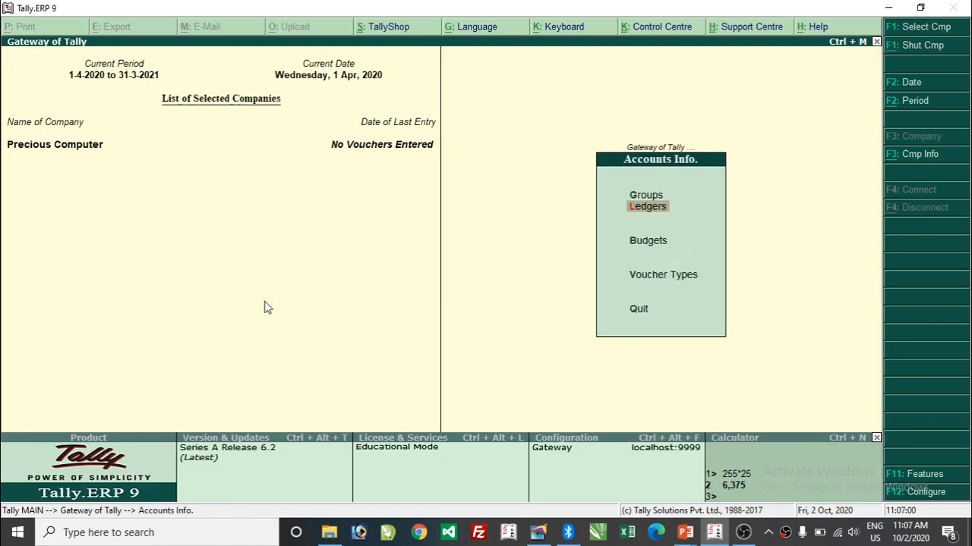
key(Escape)
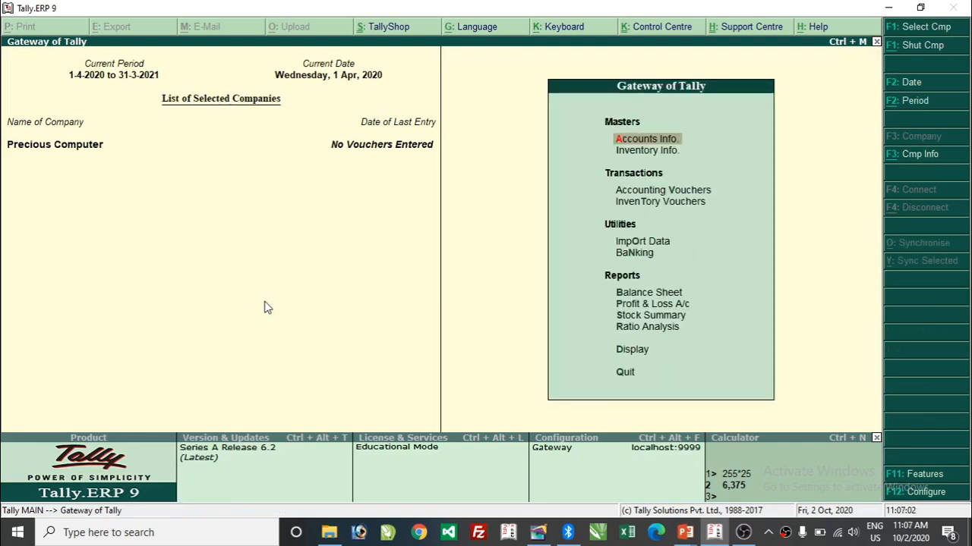
key(Down)
key(Down)
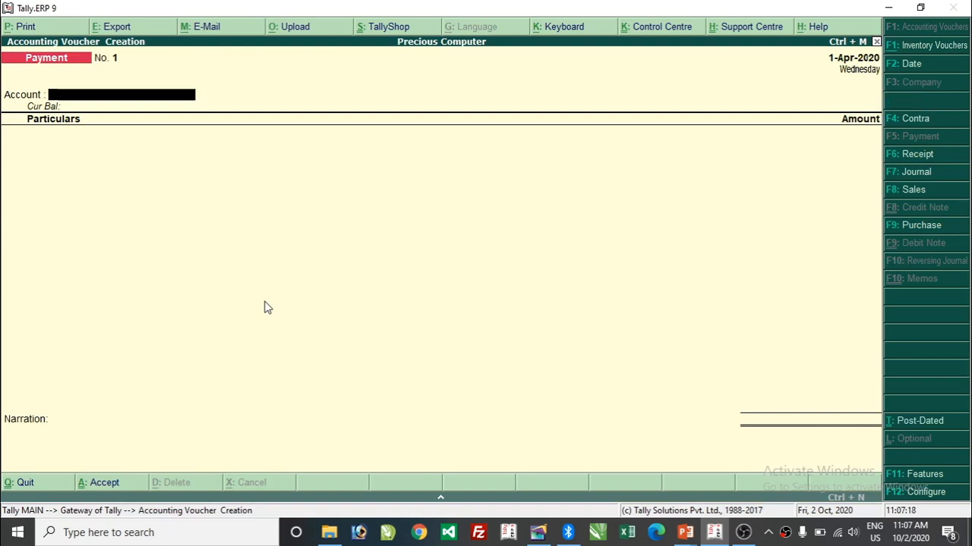
click(914, 191)
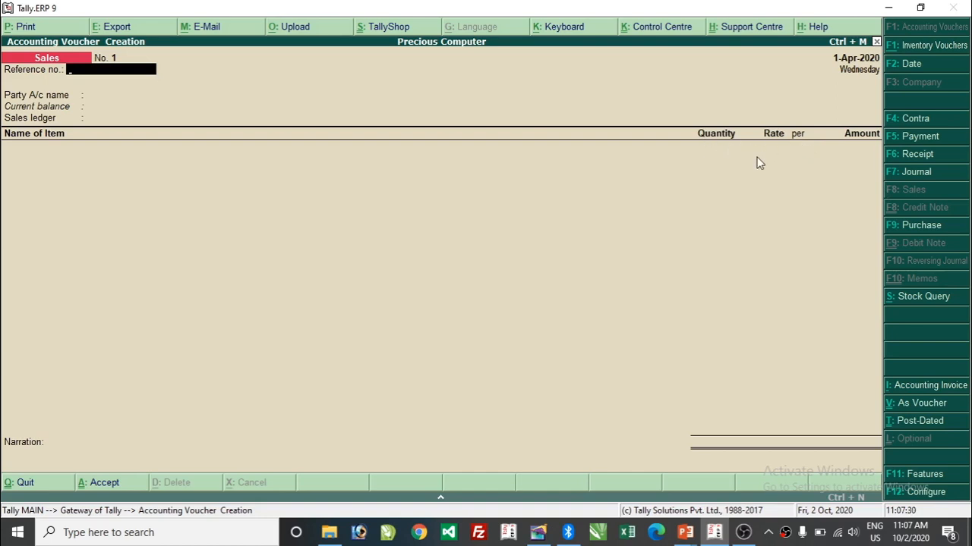
click(937, 386)
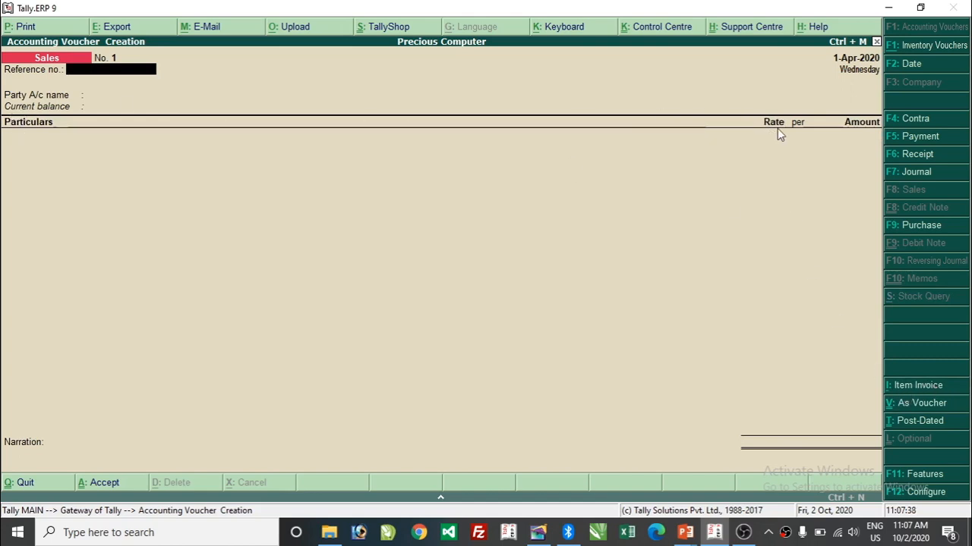
Choose Abc Computer as the party account of the sales voucher and accept its default party details
key(Return)
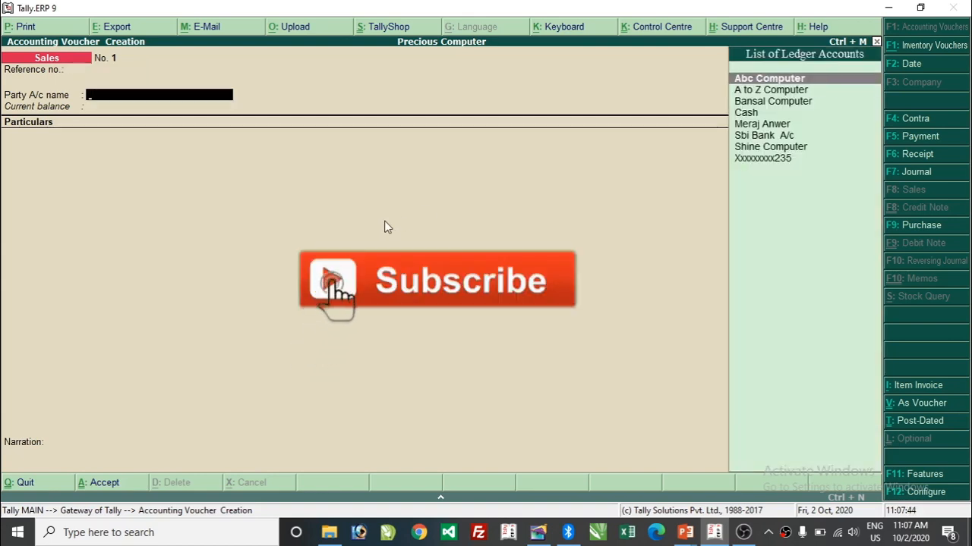
key(Return)
key(Return)
key(Return)
key(Return)
key(Return)
key(Return)
key(Return)
key(Return)
key(Return)
key(Return)
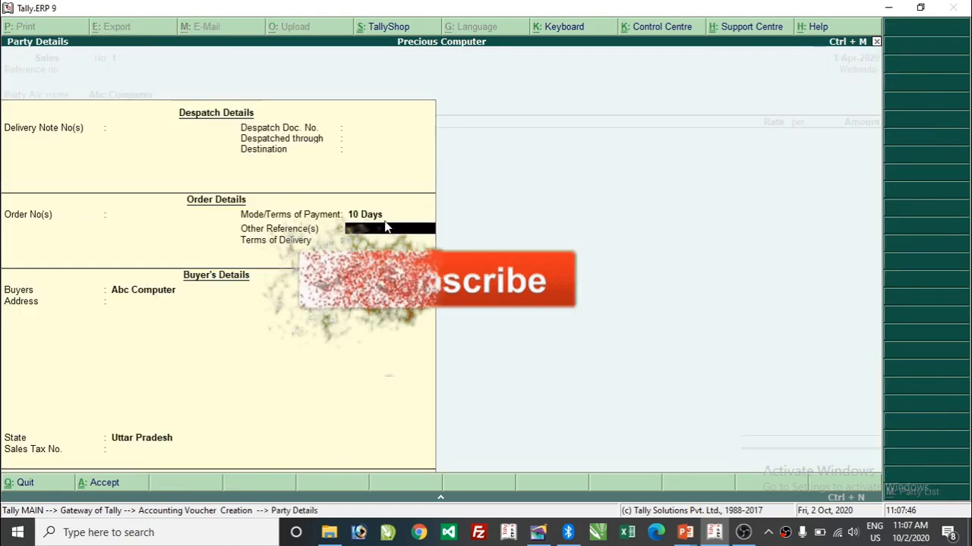
key(Return)
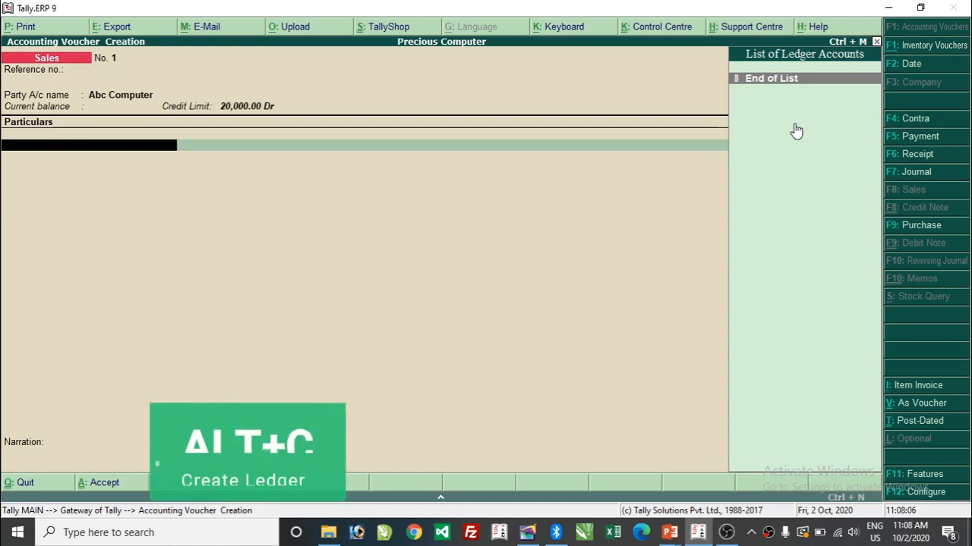
Create a Sales A/c ledger under Sales Accounts from within the voucher, keeping inventory values affected at Yes
key(alt+c)
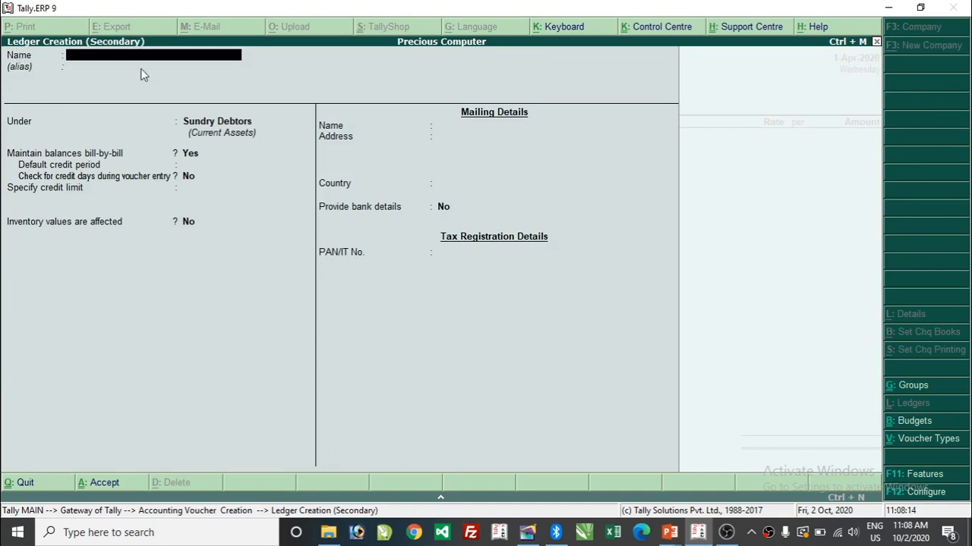
text(Sales a/c)
key(Return)
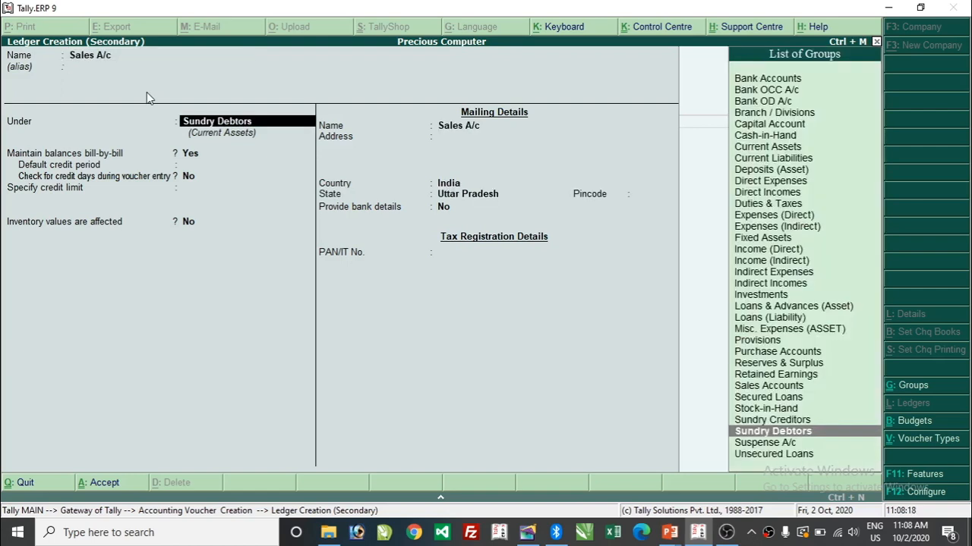
text(Sale)
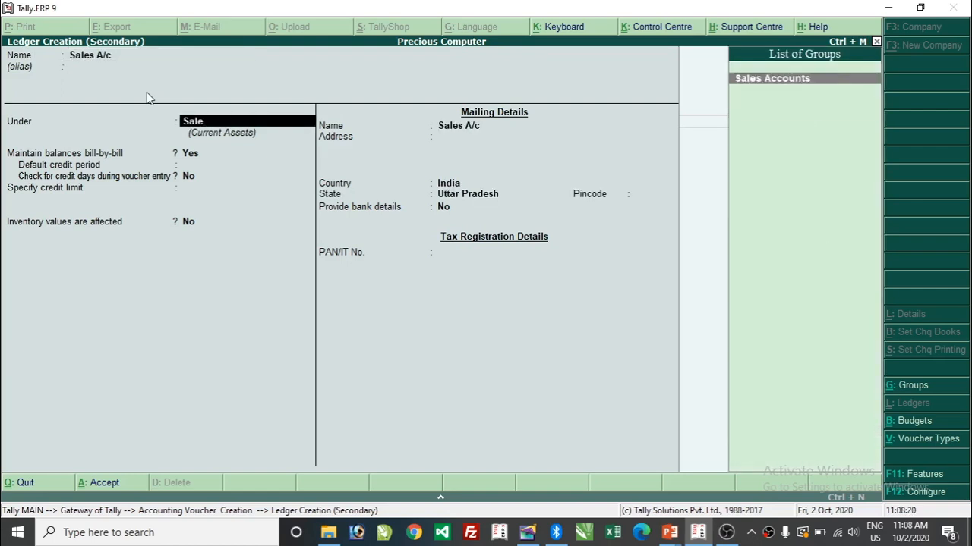
key(Return)
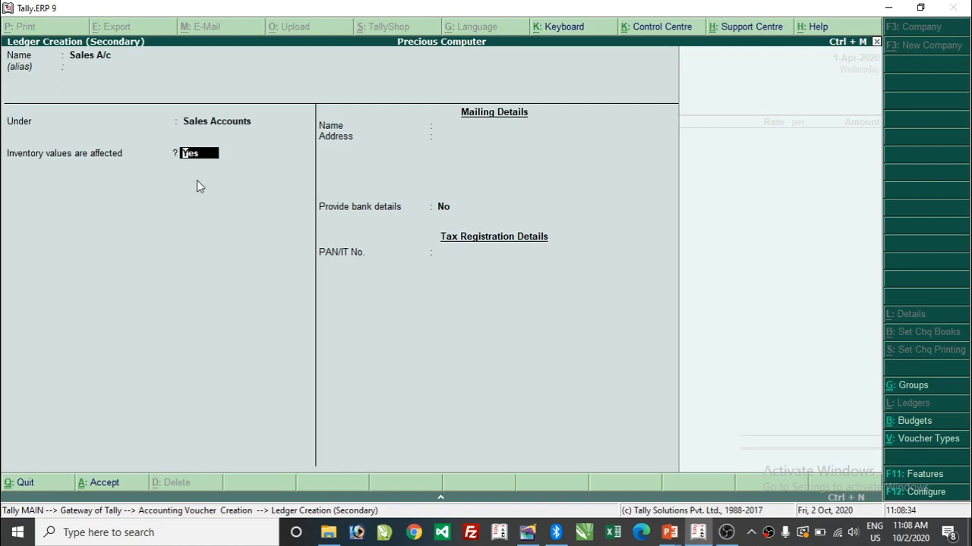
key(Return)
key(Return)
key(Return)
key(Return)
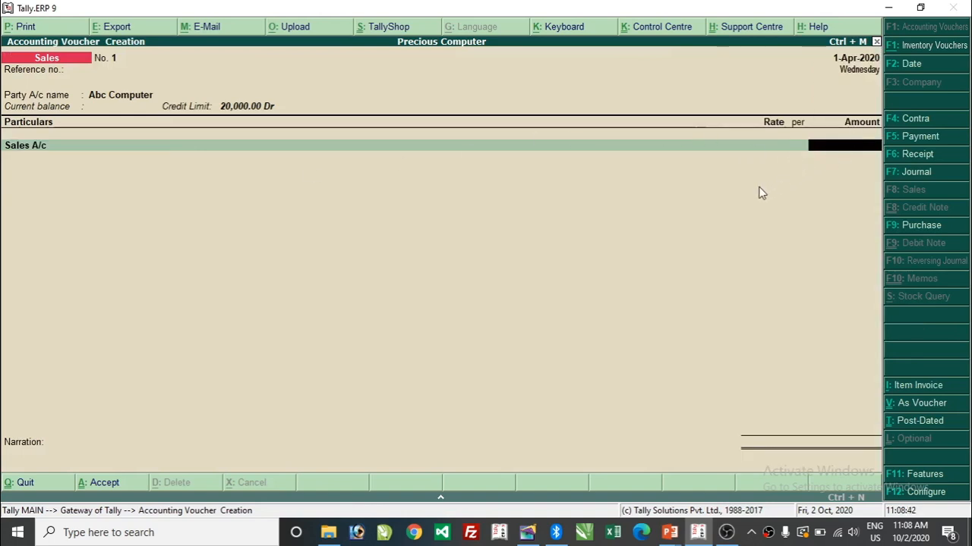
Enter 20,000 as the Sales A/c amount and save the sales voucher
text(20,000)
key(Return)
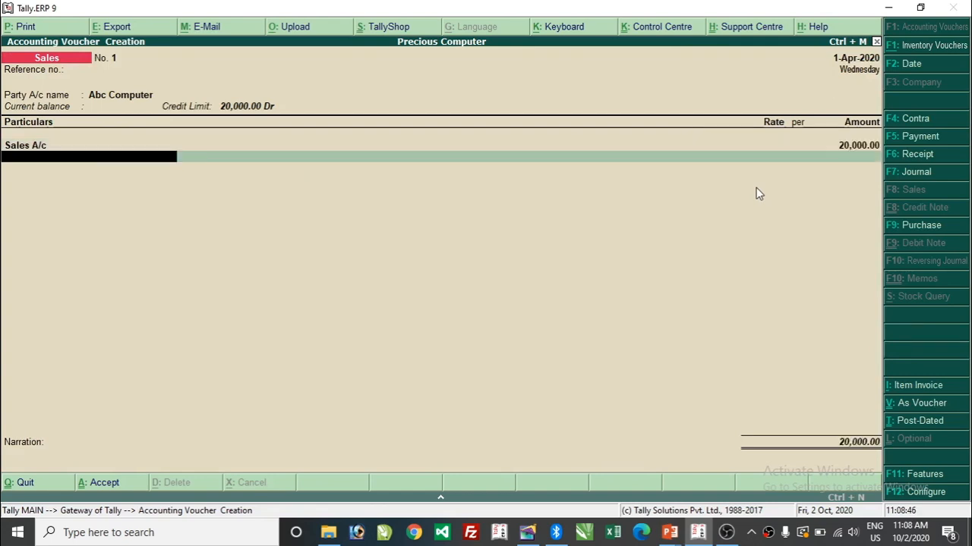
key(Return)
key(Return)
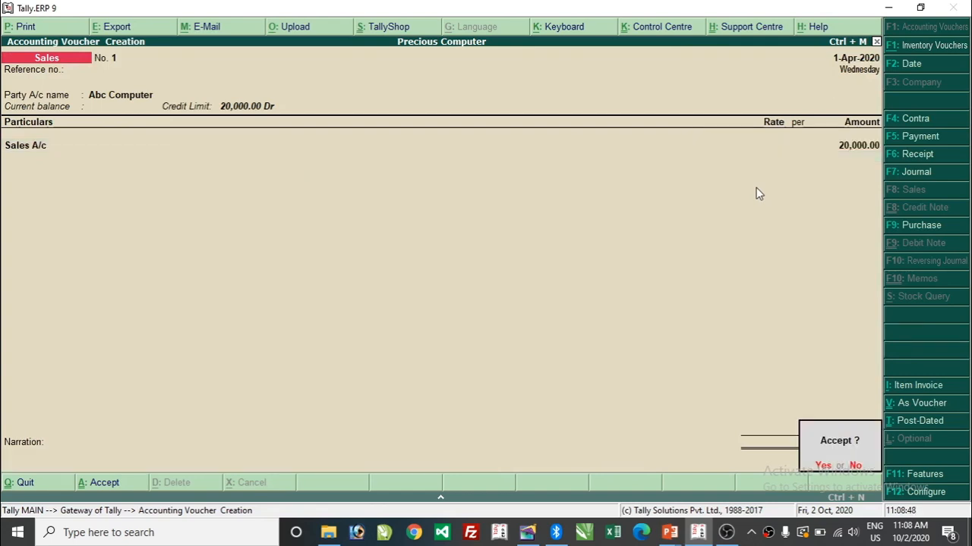
key(Return)
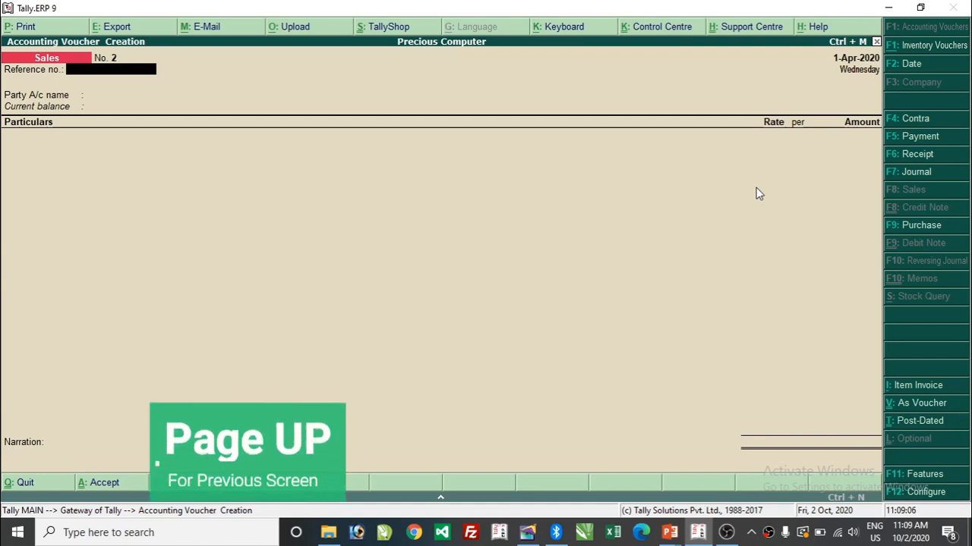
Reopen the previously saved Abc Computer sales voucher for alteration and keep its date, party and despatch details
key(Page_Up)
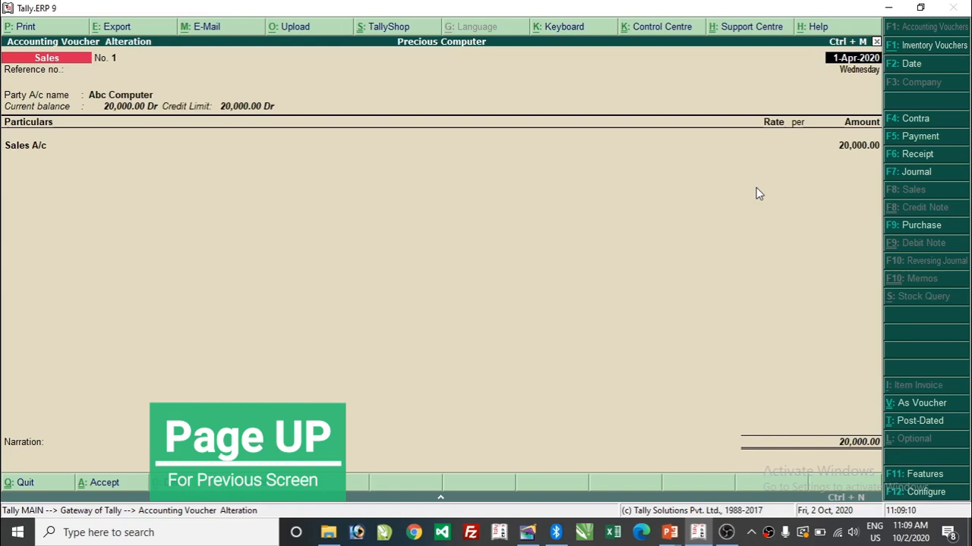
key(Return)
key(Return)
key(Return)
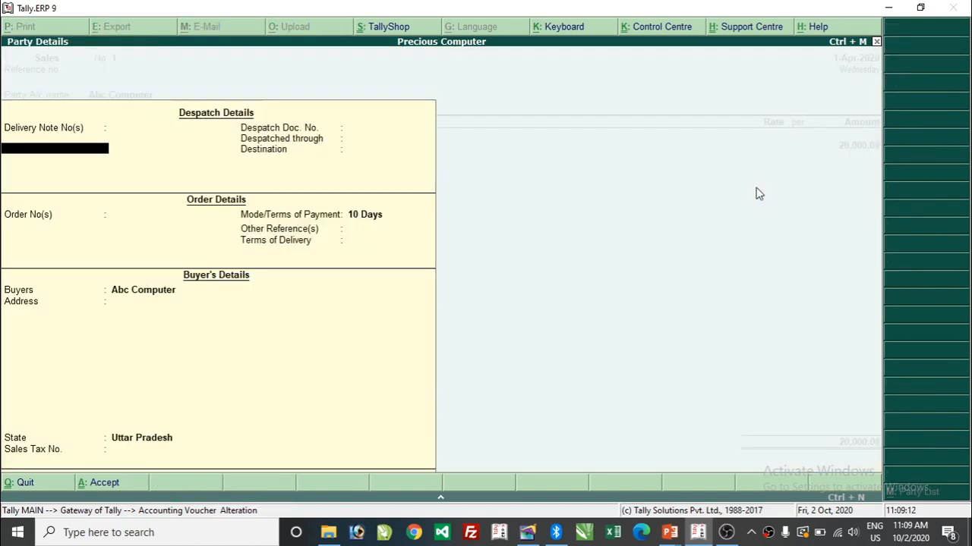
key(Return)
key(Return)
key(Return)
key(Return)
key(Return)
key(Return)
key(Return)
key(Return)
key(Return)
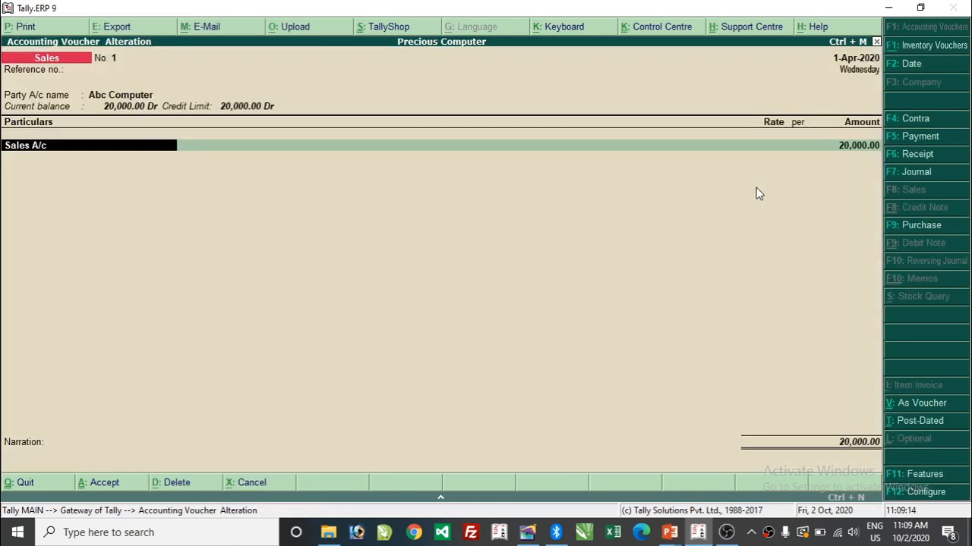
Set the Sales A/c amount in the reopened voucher to 21,000 and skip further entries
key(Return)
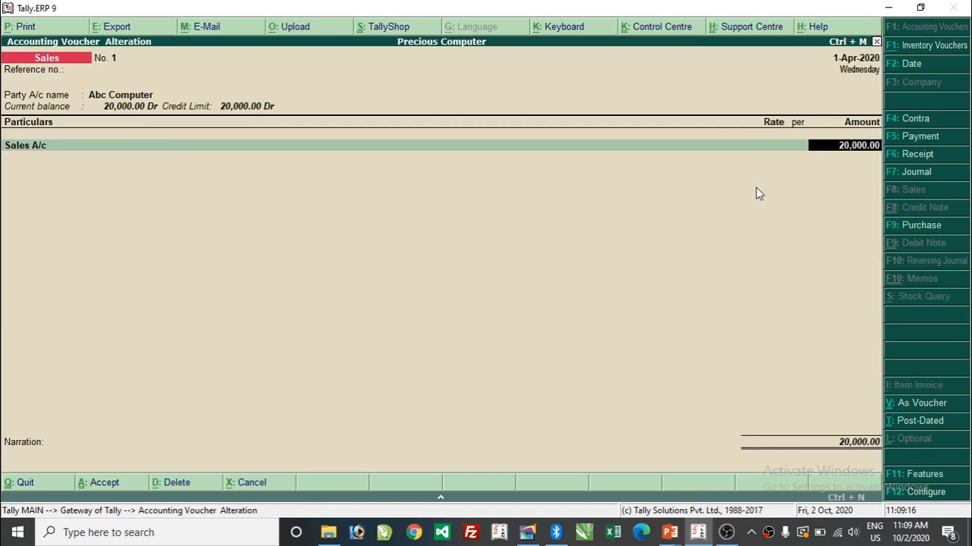
text(21000)
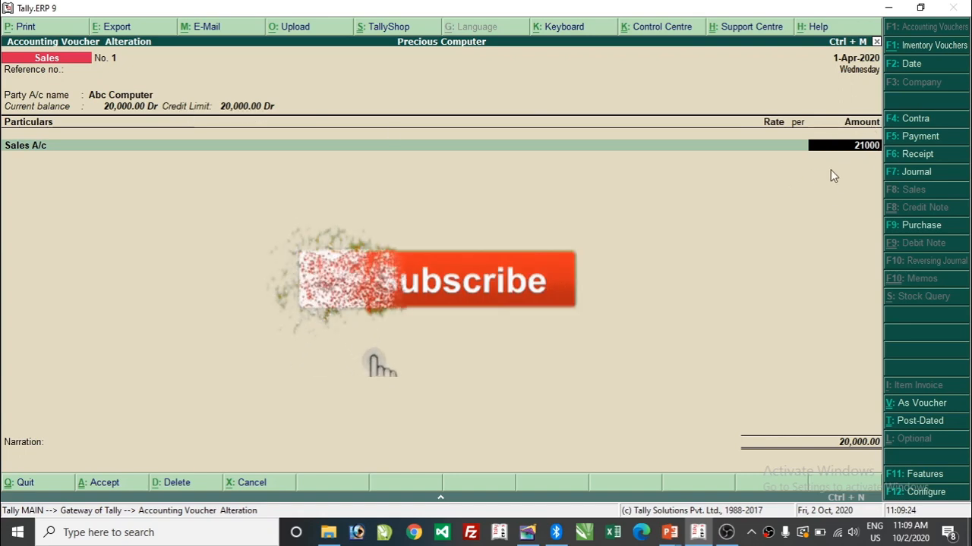
key(Return)
key(Return)
key(Return)
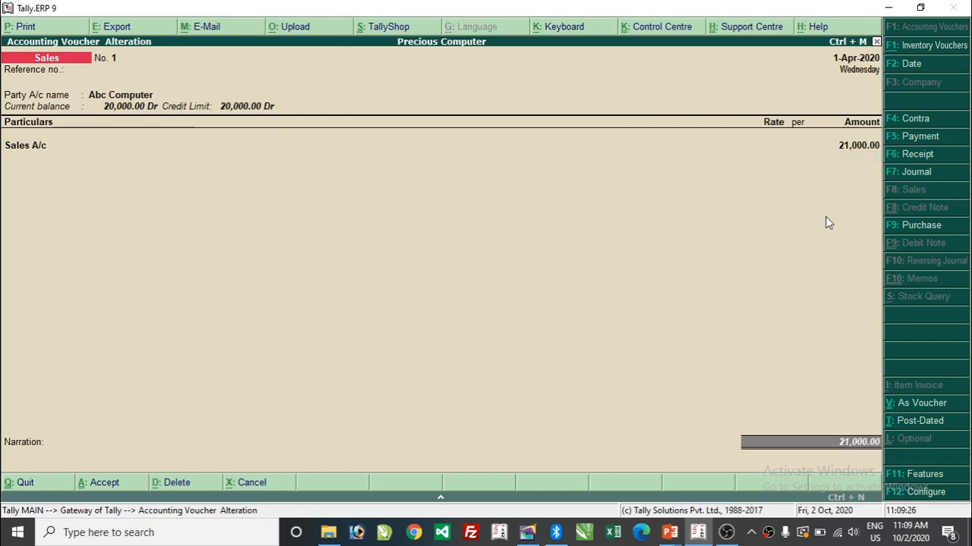